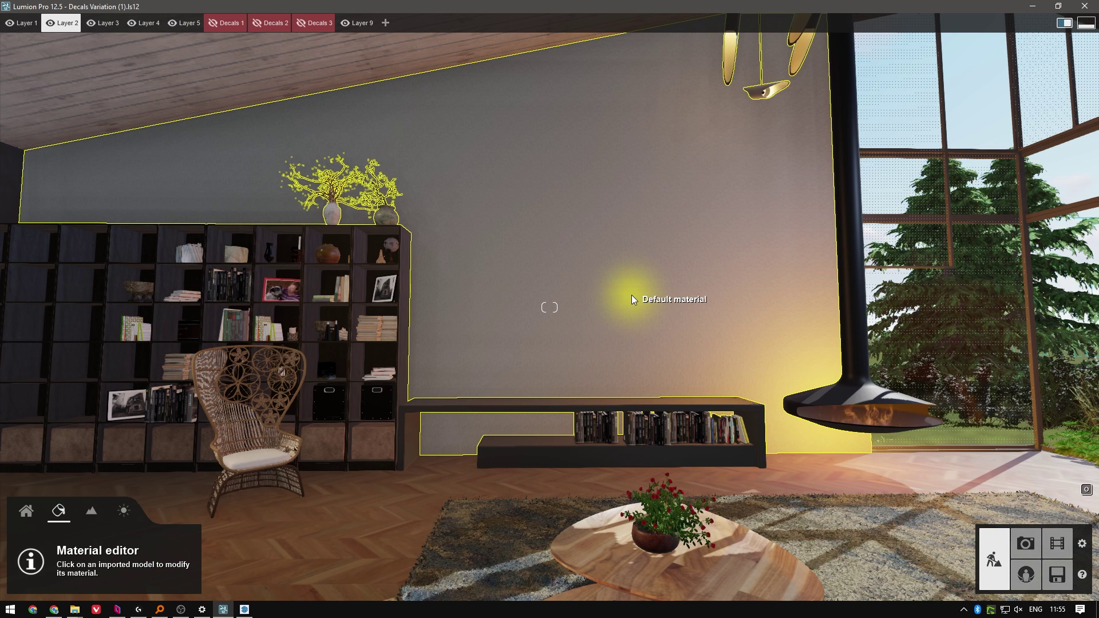
Step: Assign the white-car decal material with blue and pink backdrop to the living-room wall
click(673, 243)
click(116, 75)
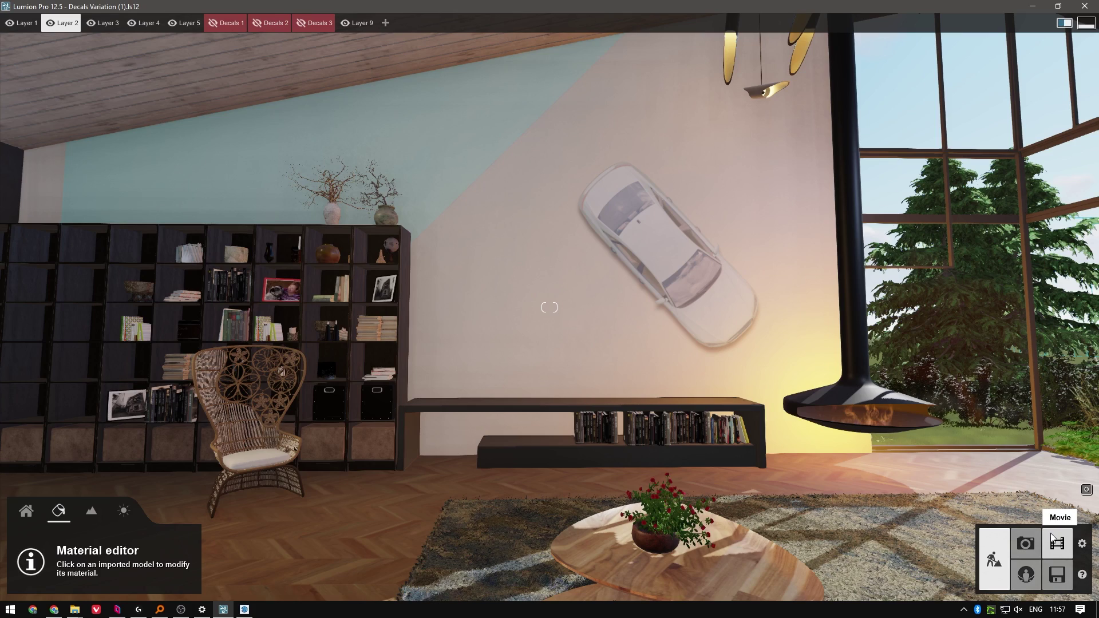
Step: Add a new variation of the interior model and name it Tutorial_Variations_M2
click(26, 510)
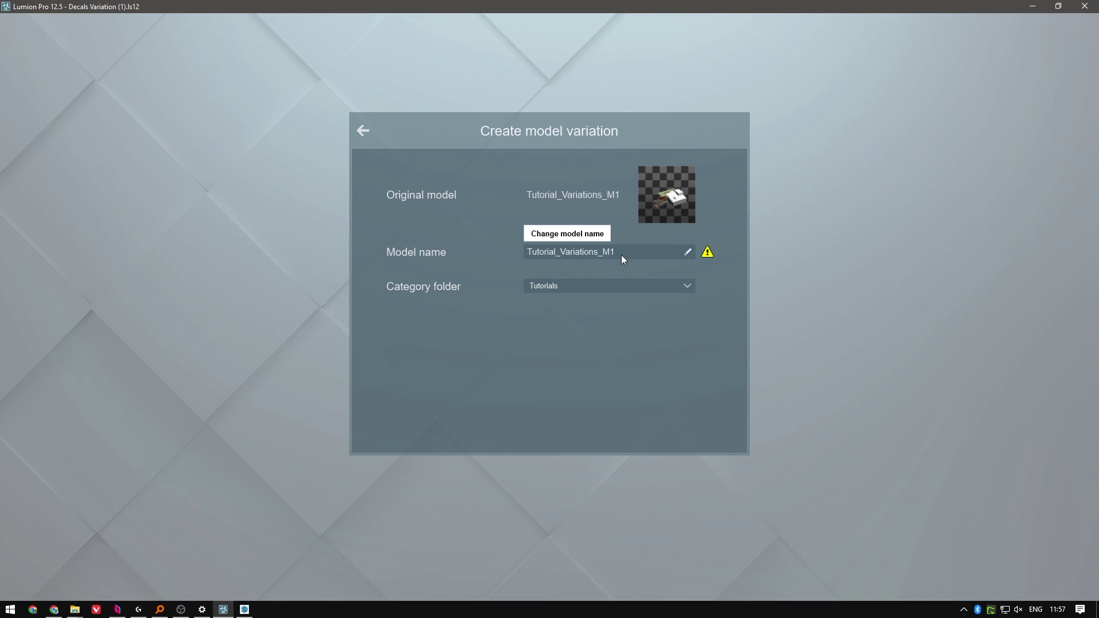
click(638, 250)
key(BackSpace)
text(2)
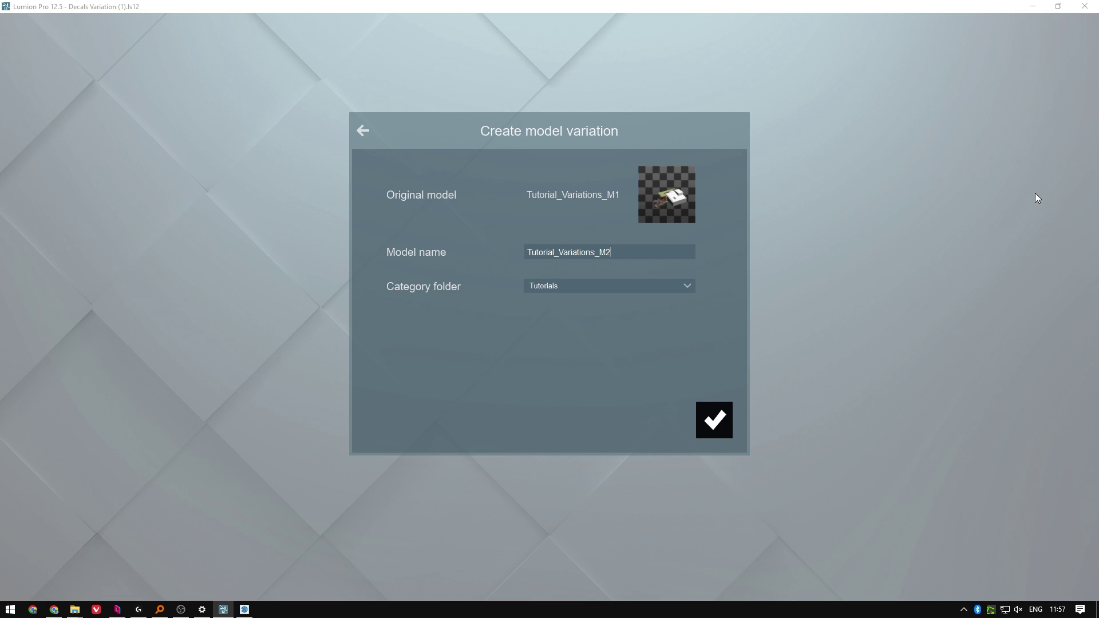
key(Return)
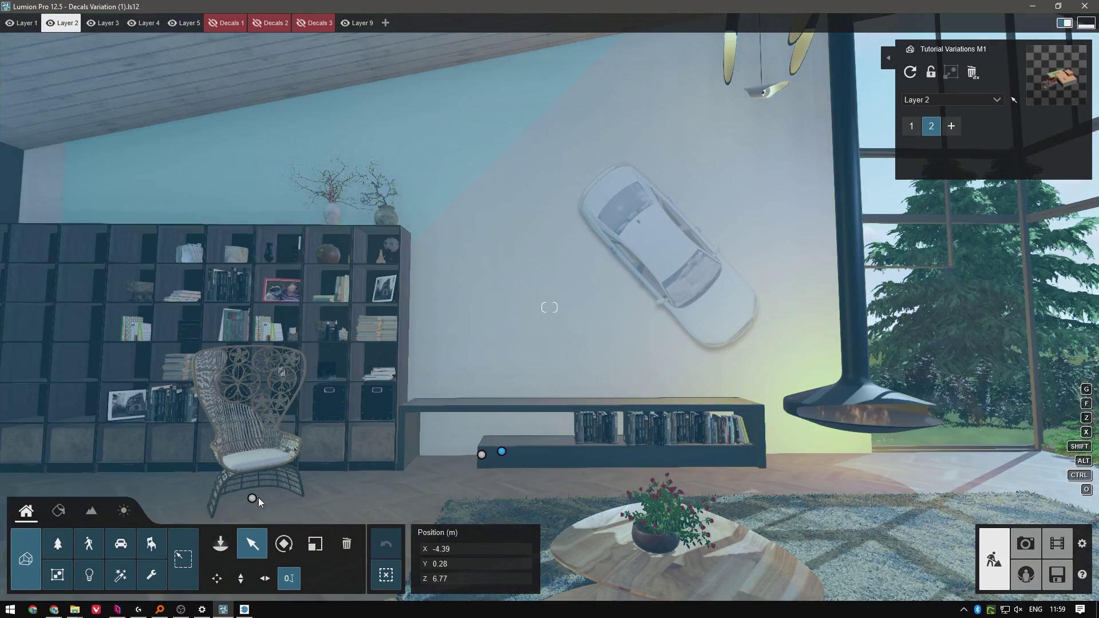
Step: Load a leafy wallpaper texture as the wall's Color map in variation 2
click(58, 511)
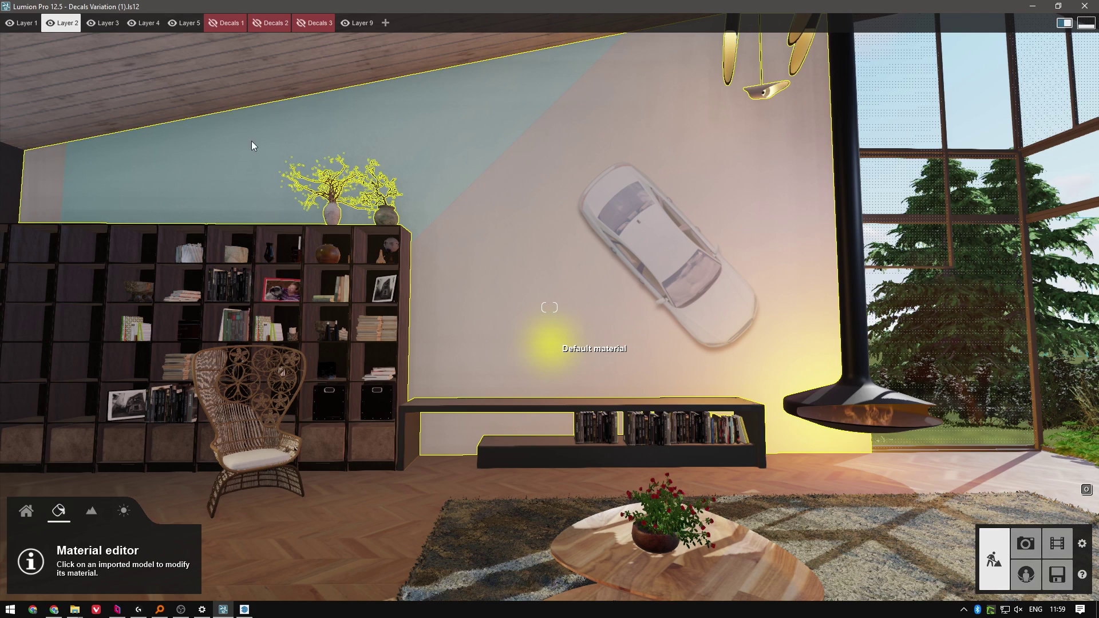
click(517, 291)
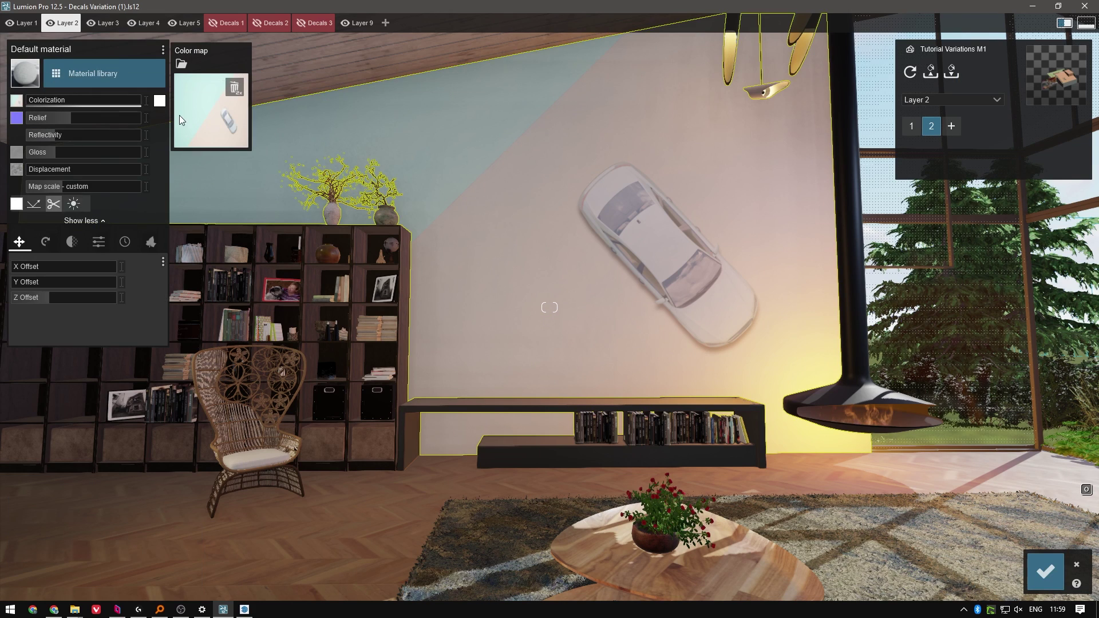
click(181, 64)
double_click(450, 114)
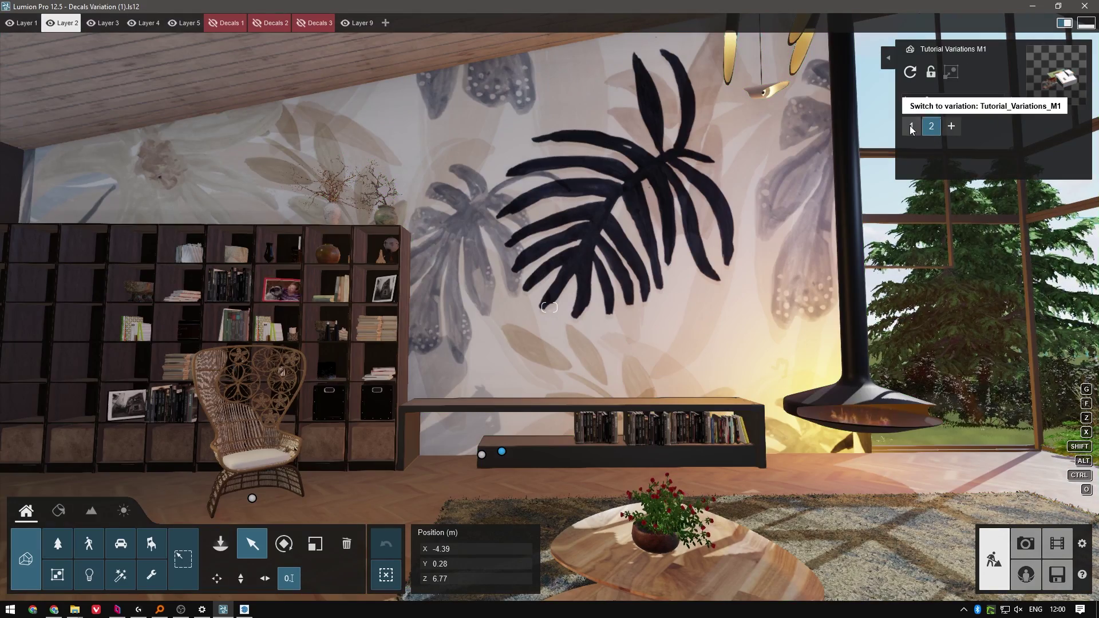
Step: Toggle between variations 1 and 2 to compare car decal and leaf wallpaper
click(911, 126)
click(931, 127)
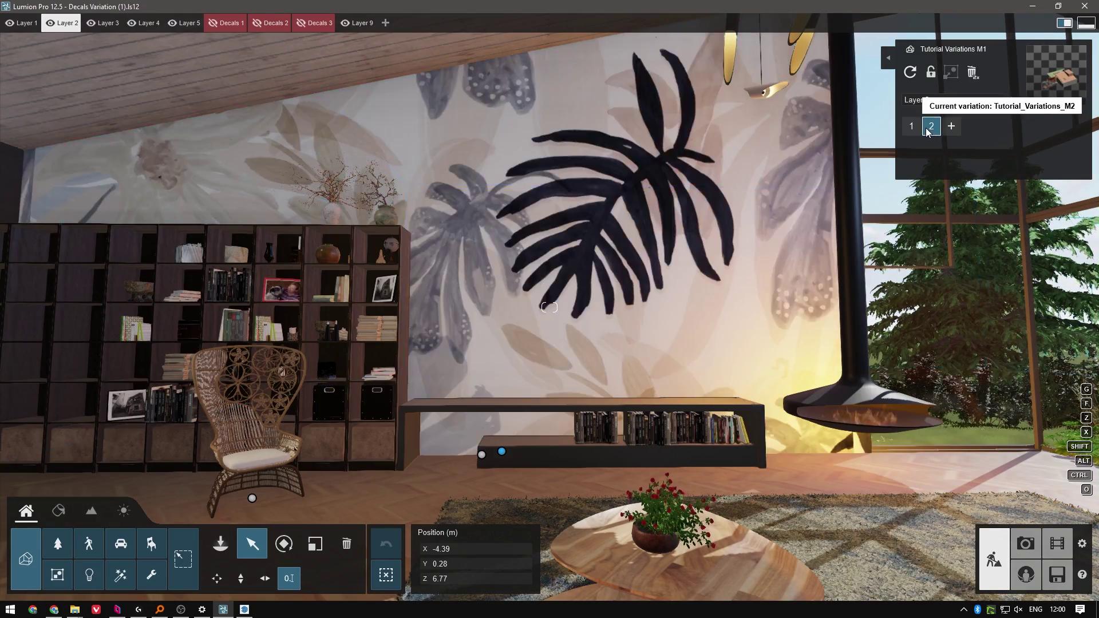
click(911, 126)
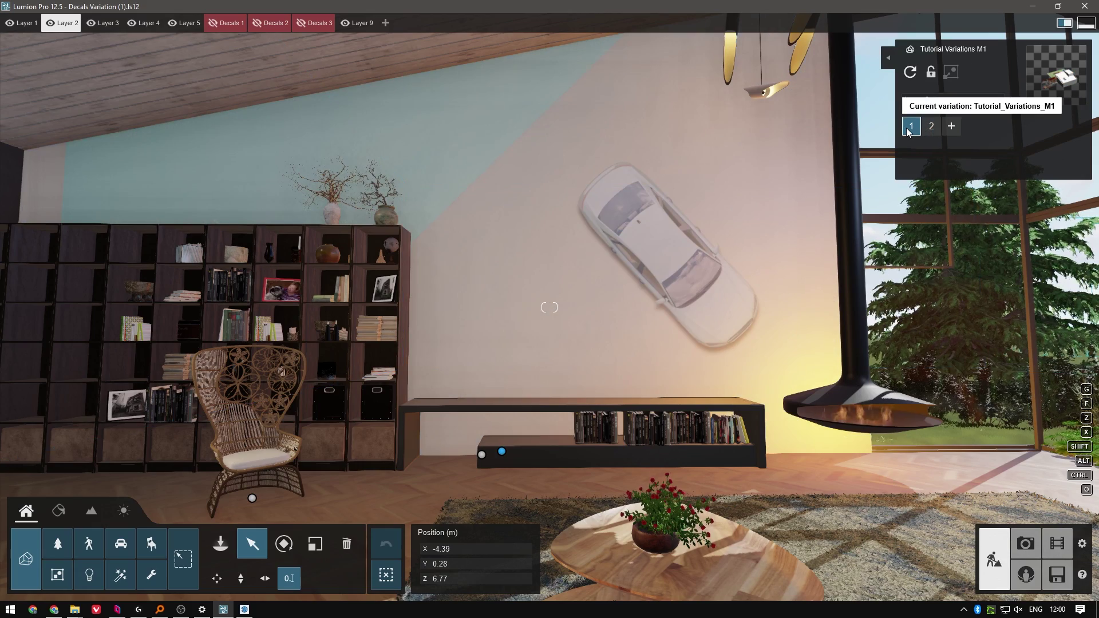
click(930, 131)
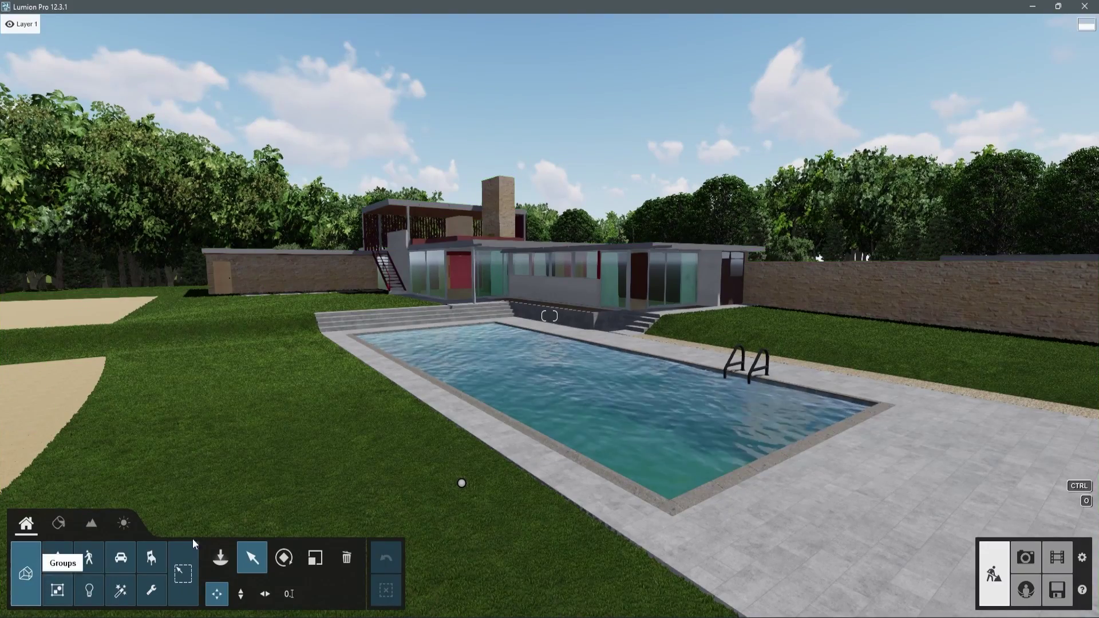
Step: Add variation 2 to the desert house and start an ALT Re-import from another file
click(462, 484)
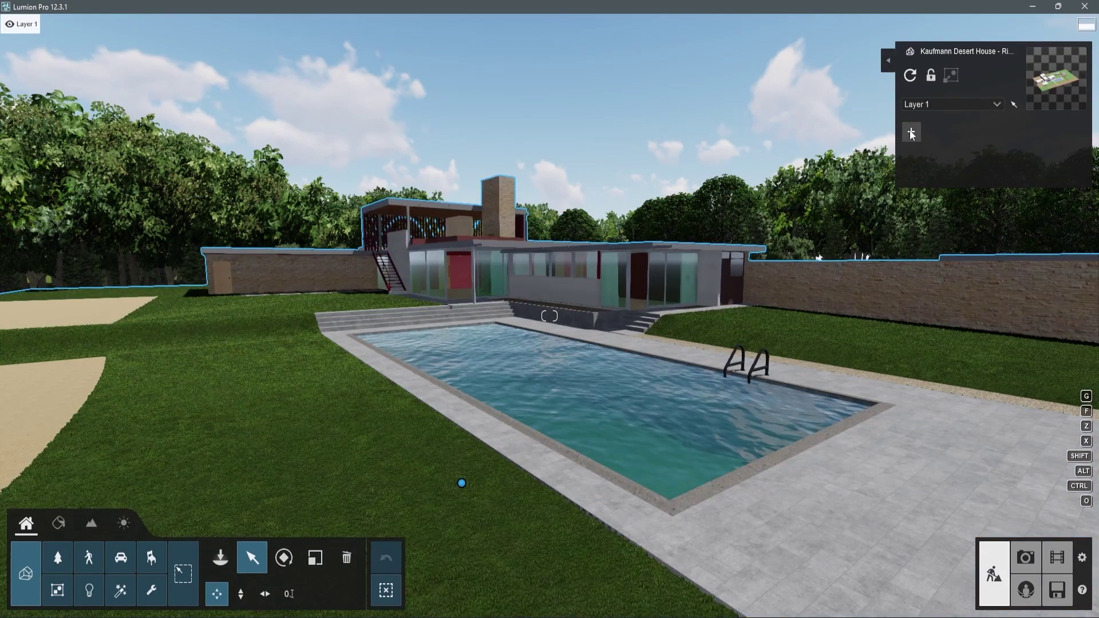
click(912, 133)
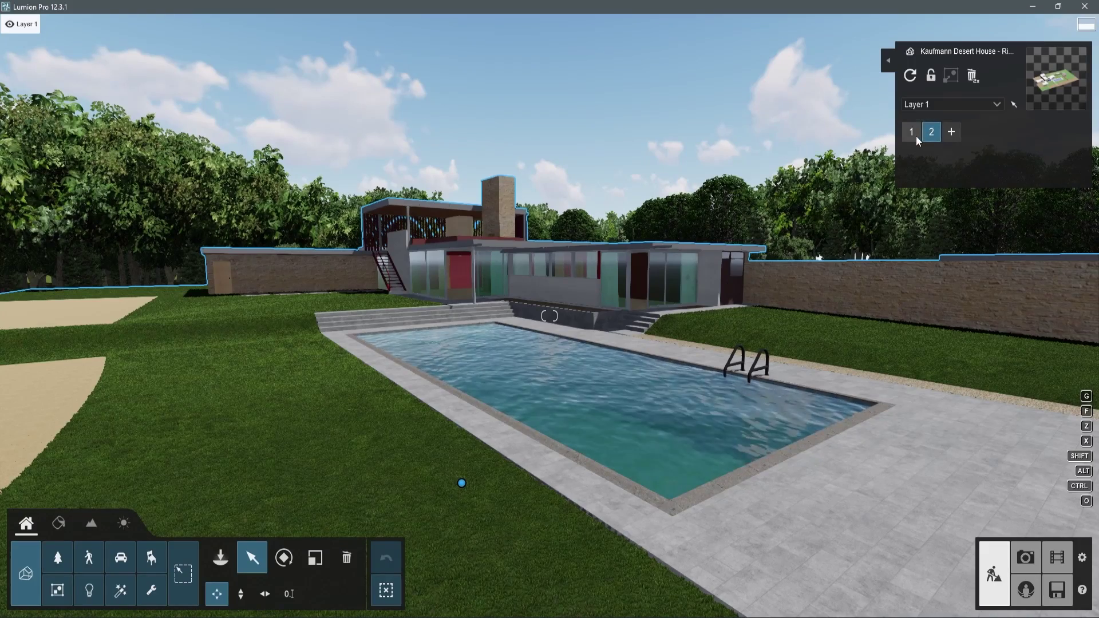
click(915, 137)
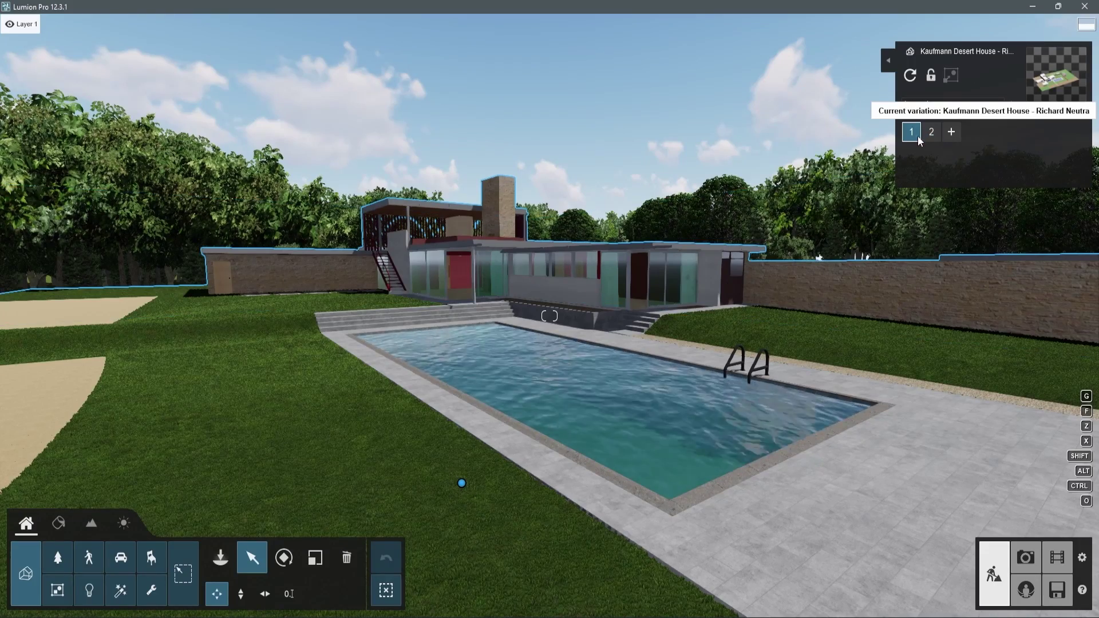
click(925, 138)
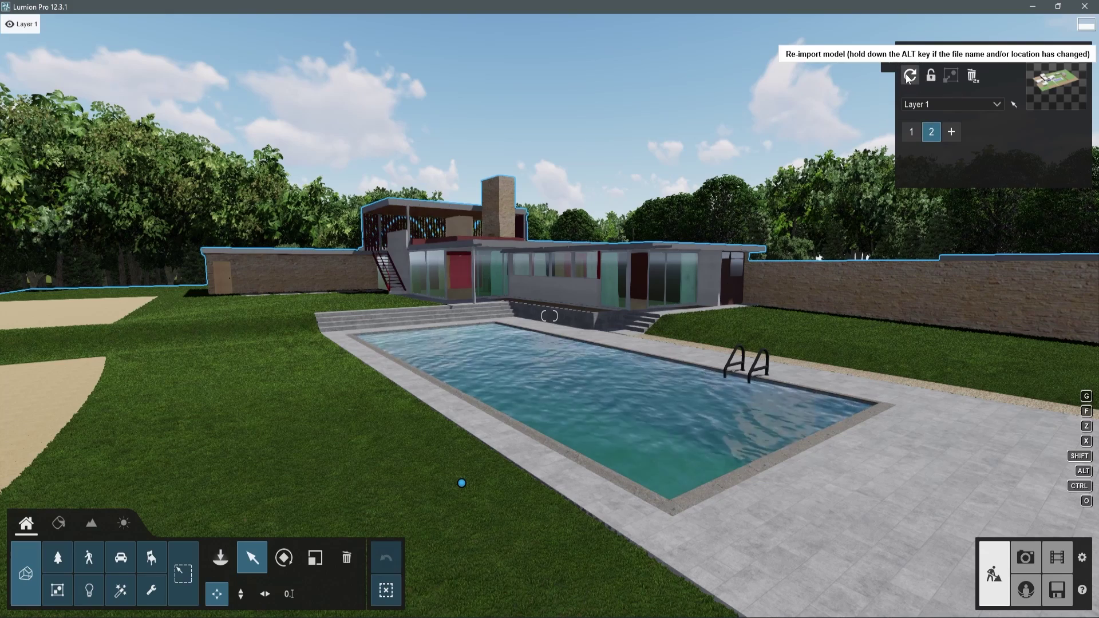
key(alt)
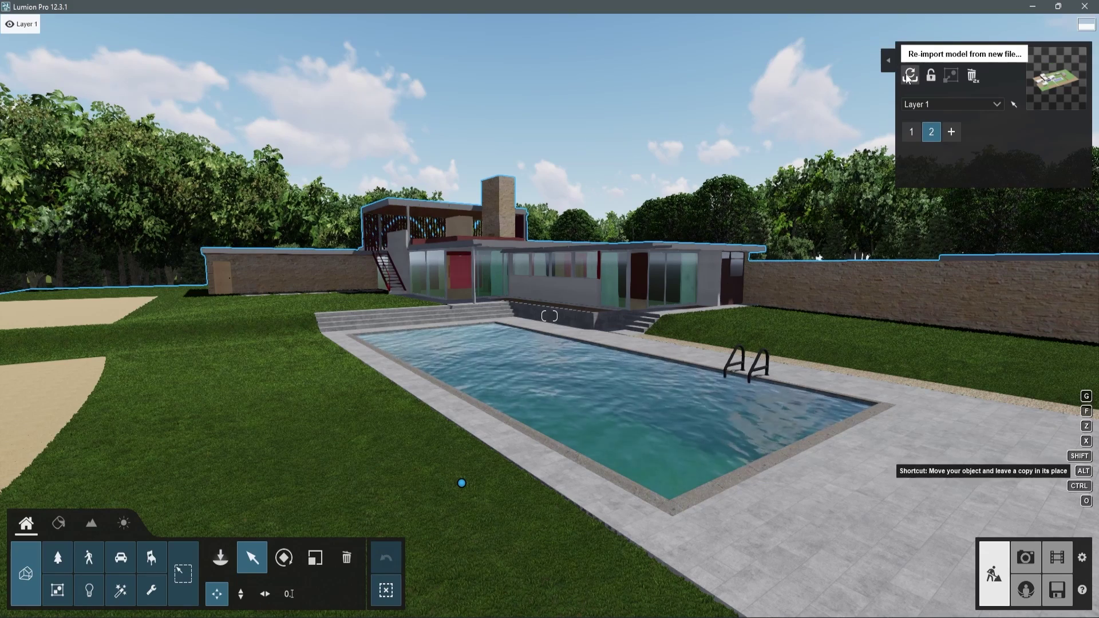
alt+click(910, 75)
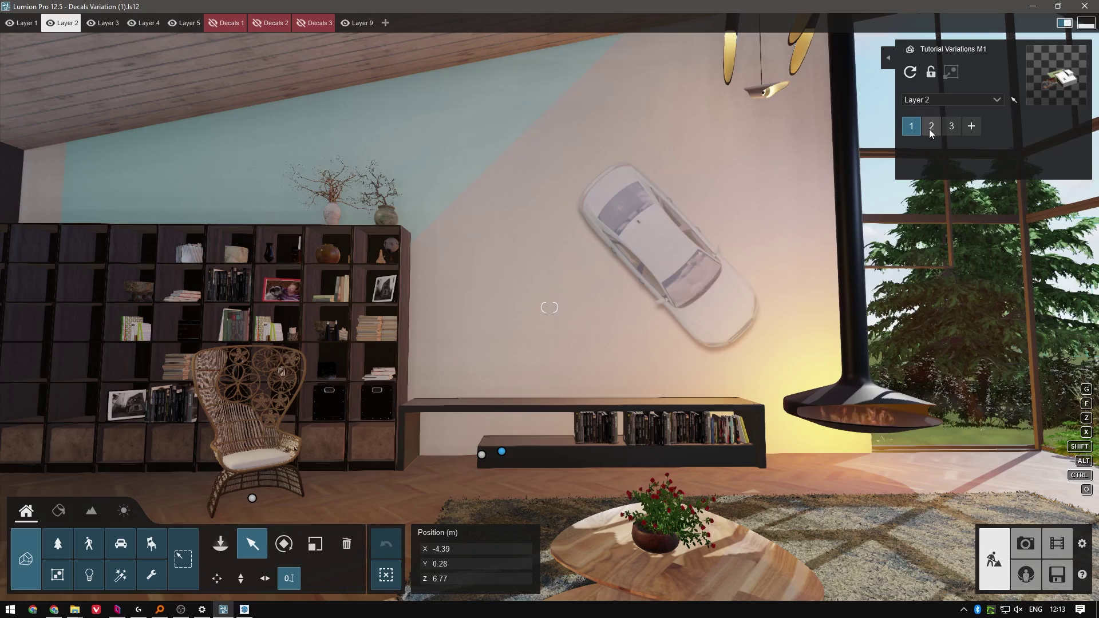
Step: Compare wall variations 2, 3, 1, 2, leave plain variation 3 active, and enter photo mode
click(931, 126)
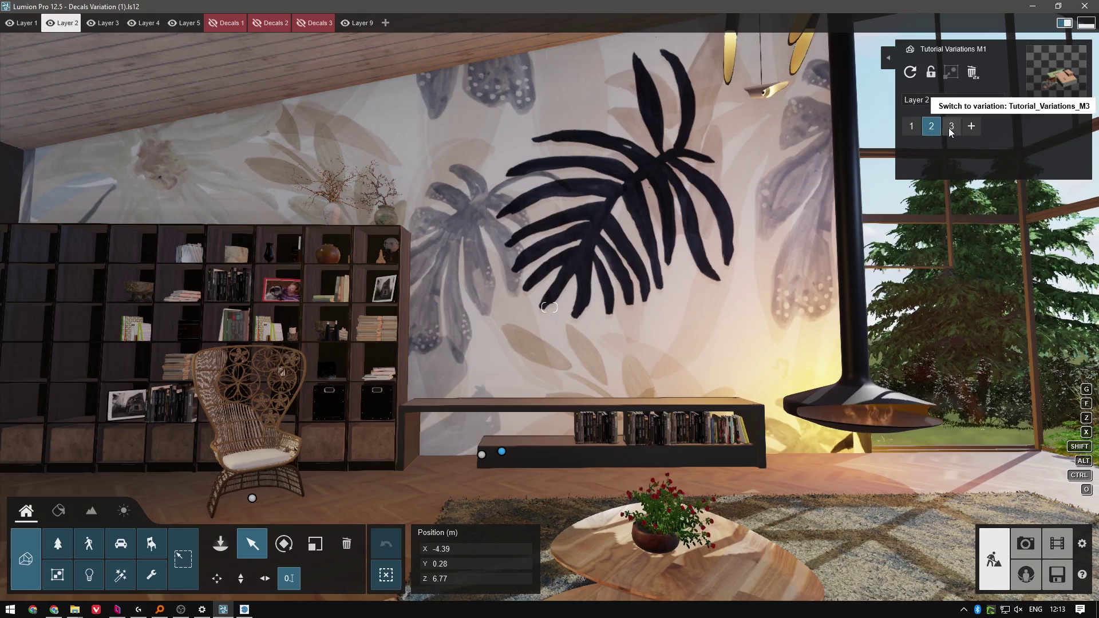
click(951, 130)
click(907, 128)
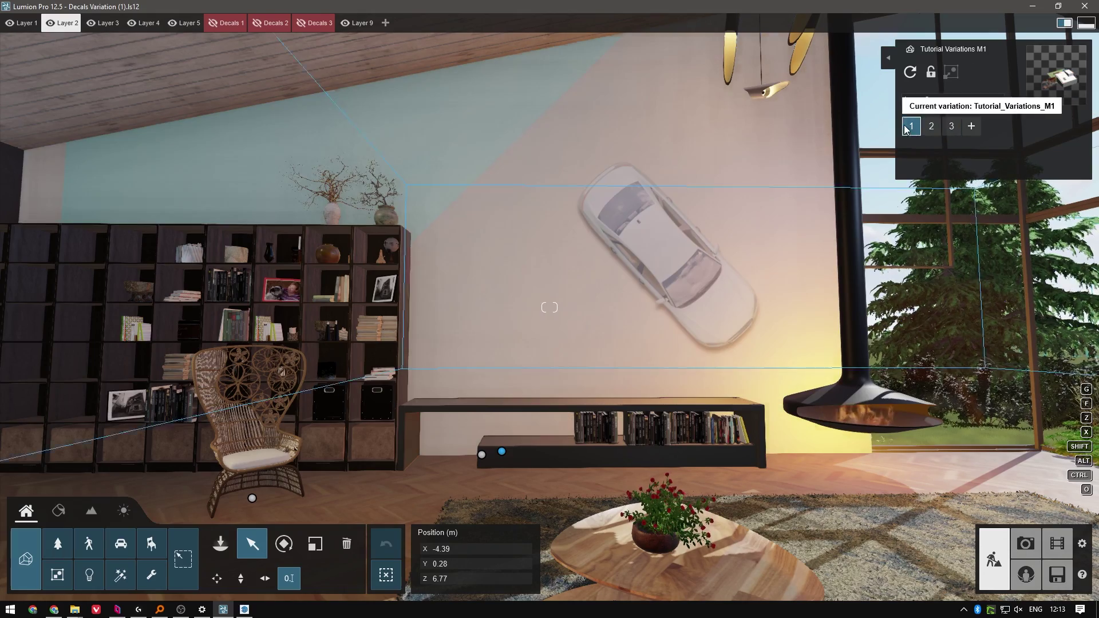
click(931, 128)
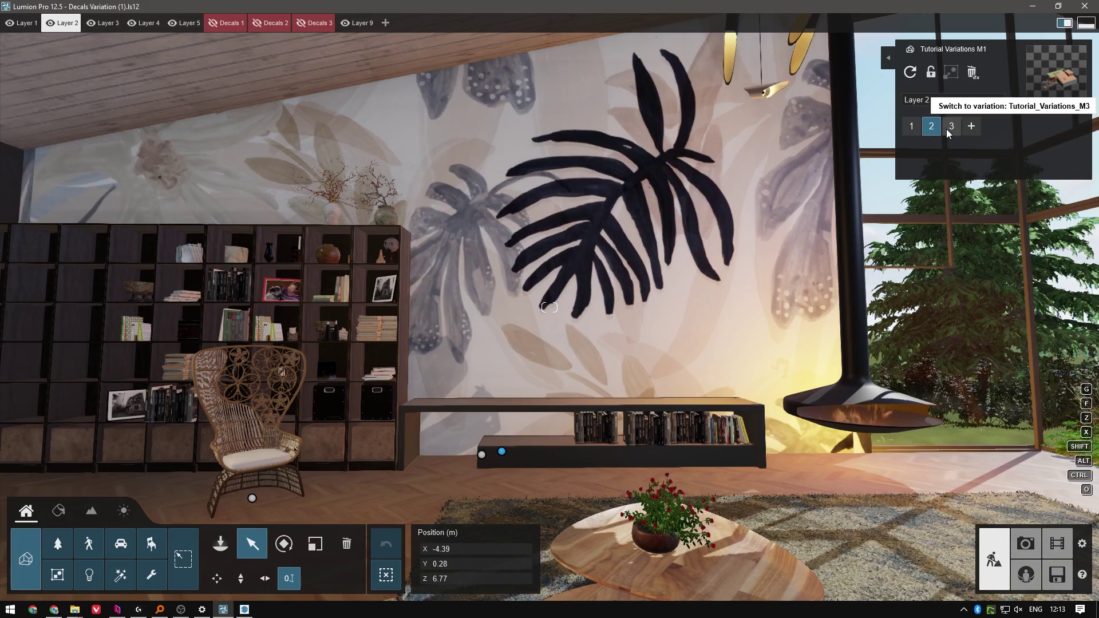
click(949, 128)
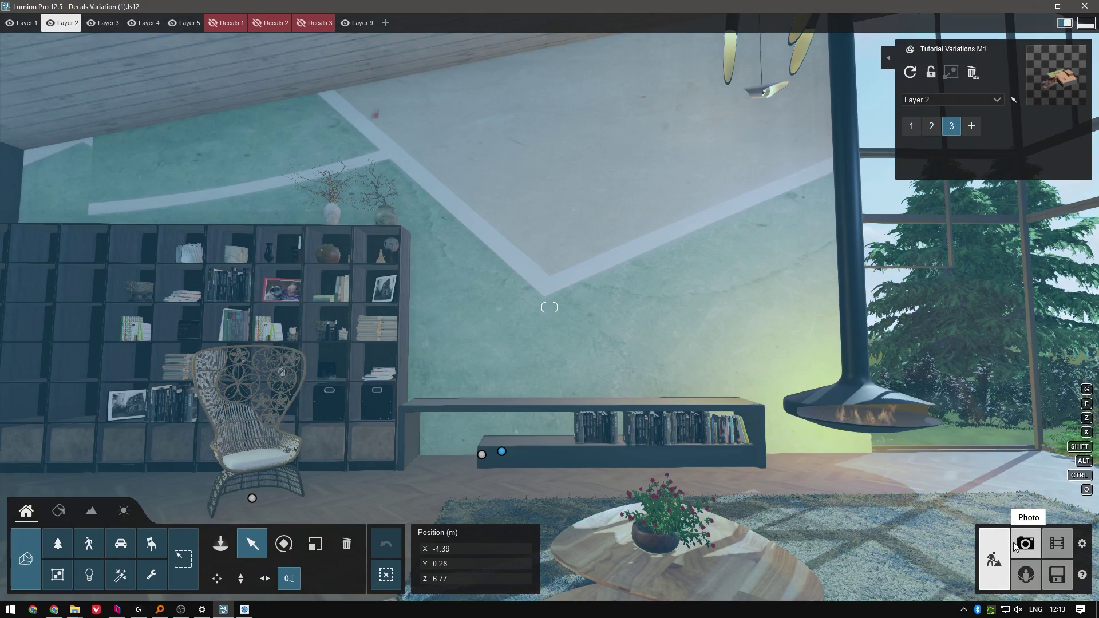
click(1011, 541)
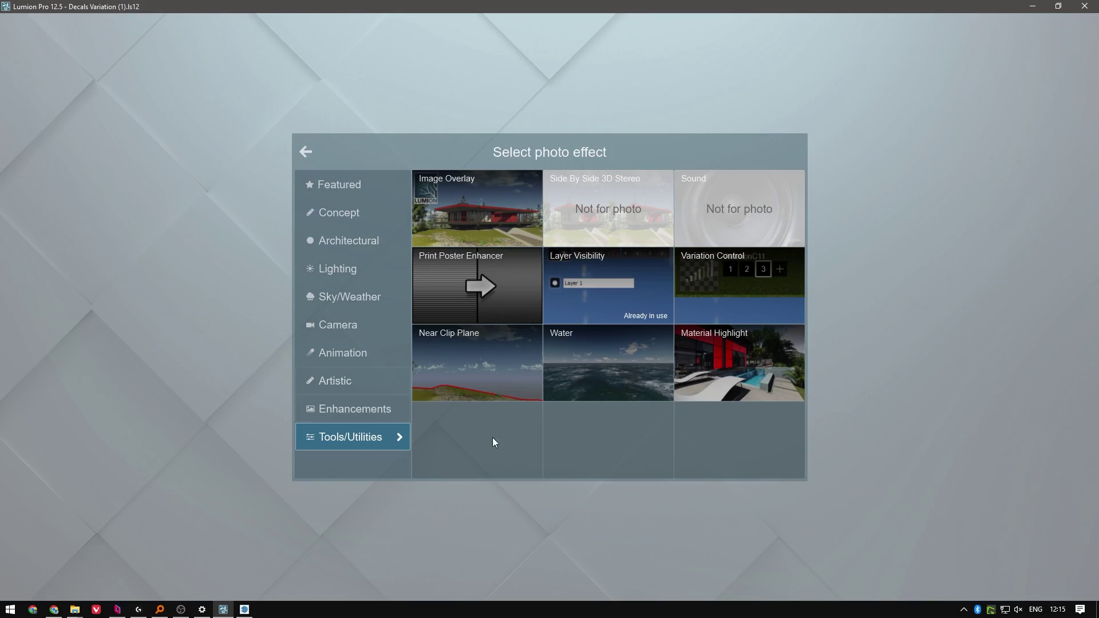
Step: Add Variation Control showing the leaf decal to Photo - 1, then render the photo set
click(738, 286)
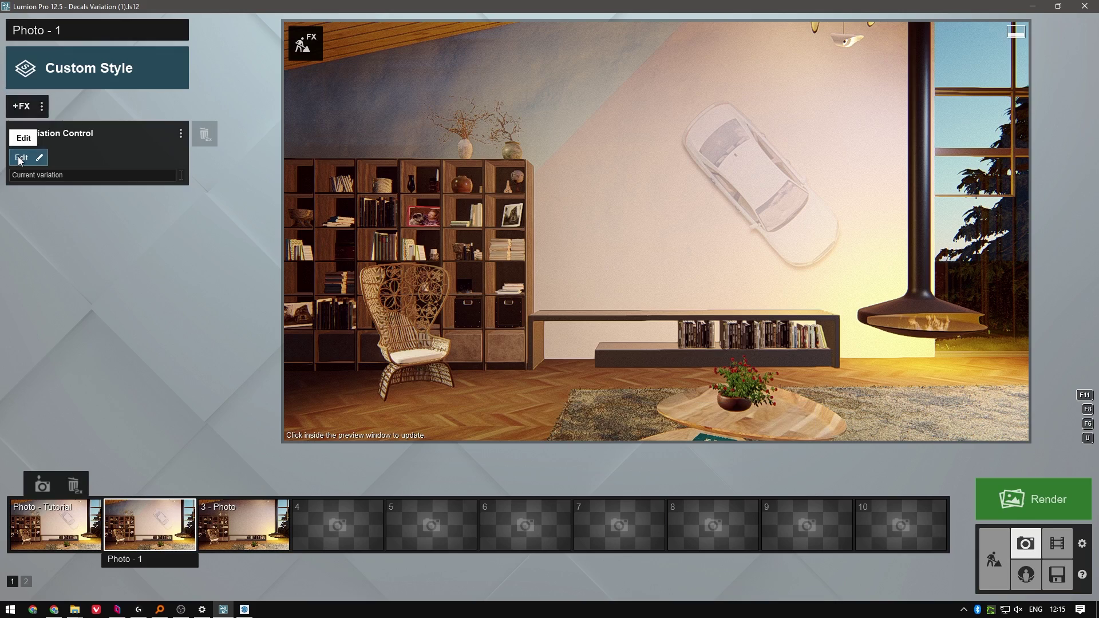
click(21, 159)
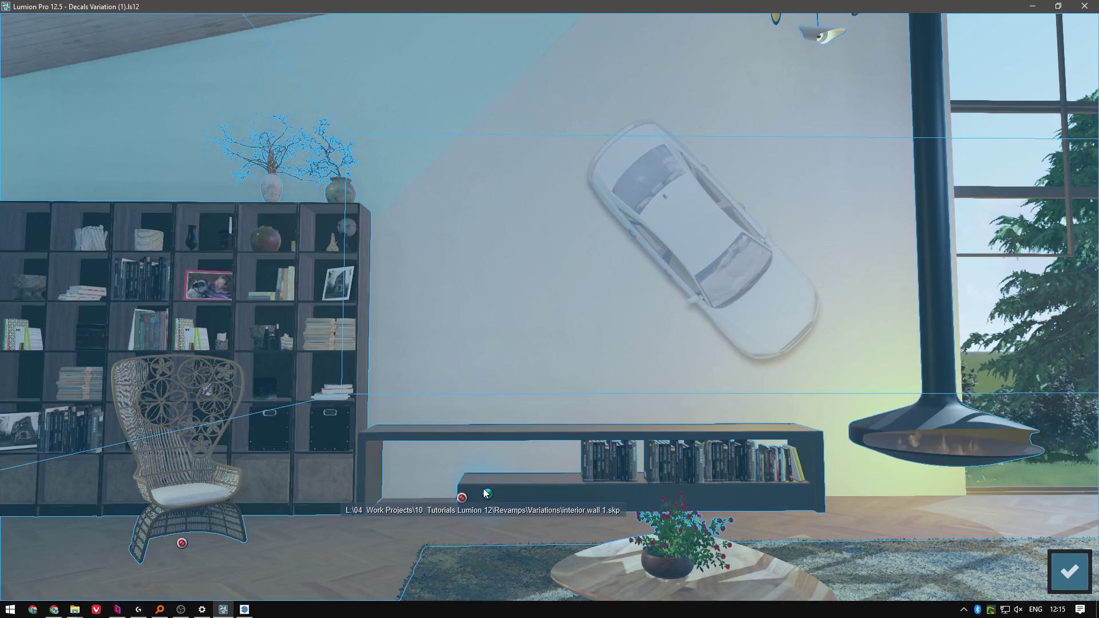
click(1068, 571)
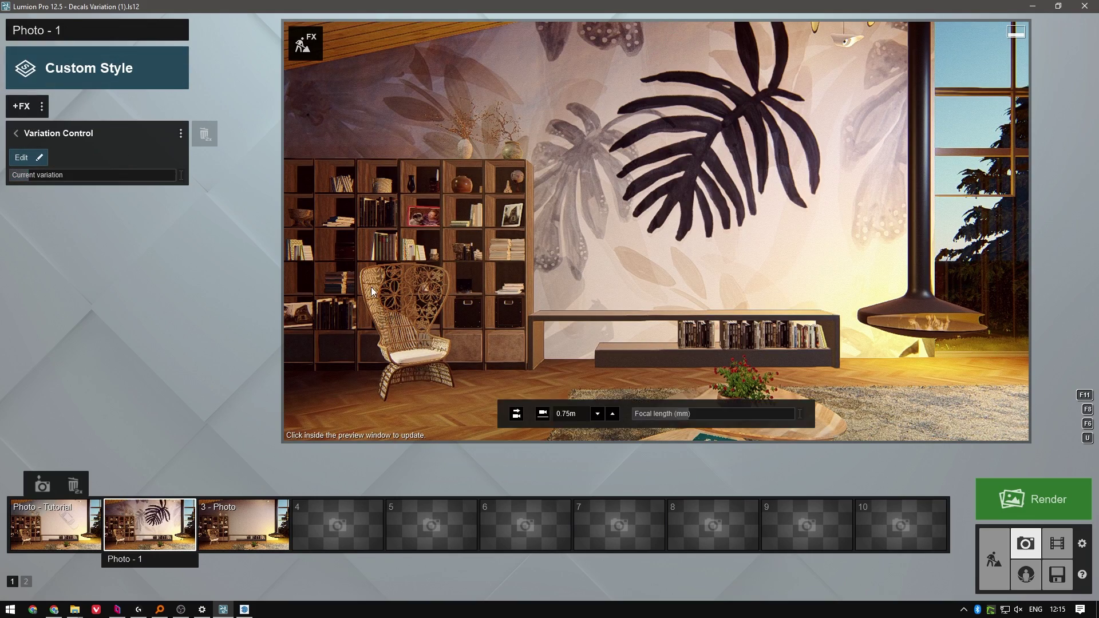
click(217, 527)
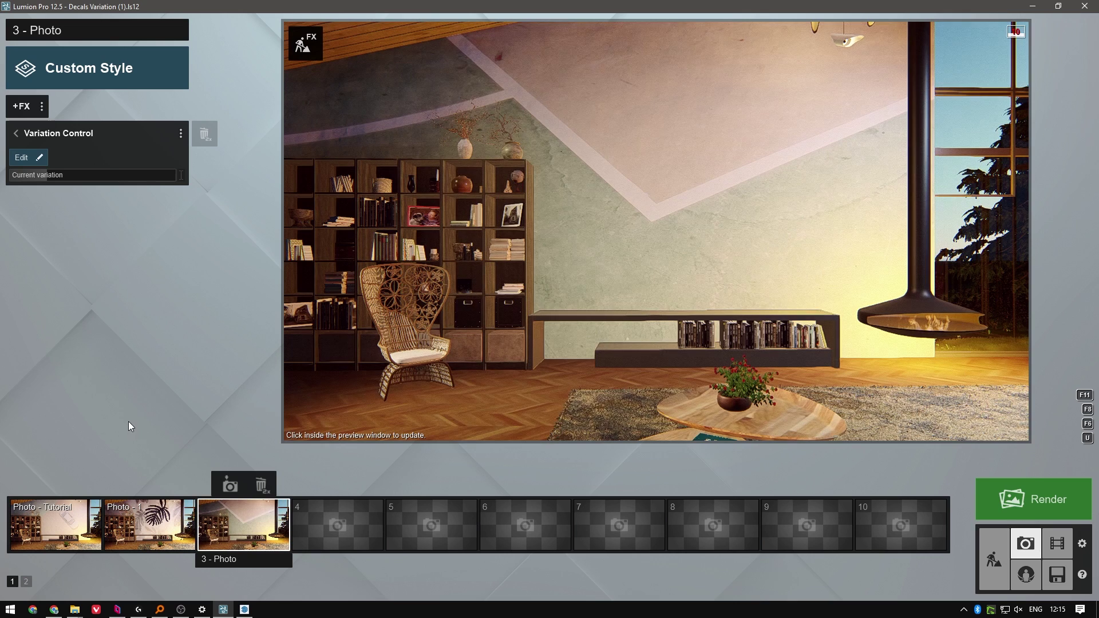
click(1036, 484)
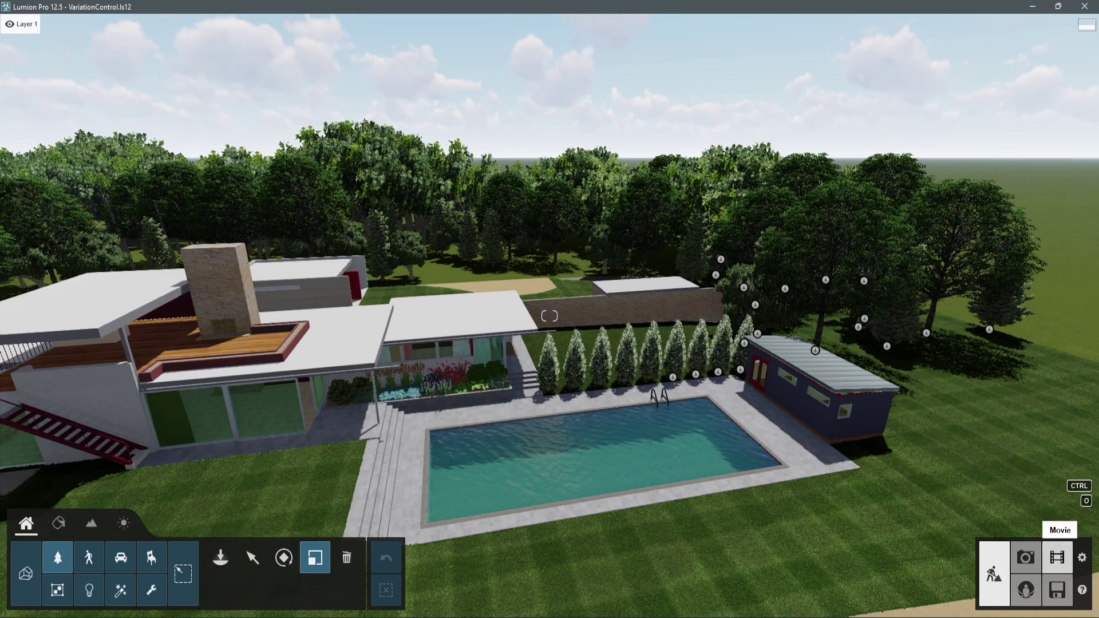
Step: Add a Variation Control effect to 2 - Clip using the longer shed pool-house variant
click(1058, 557)
click(25, 115)
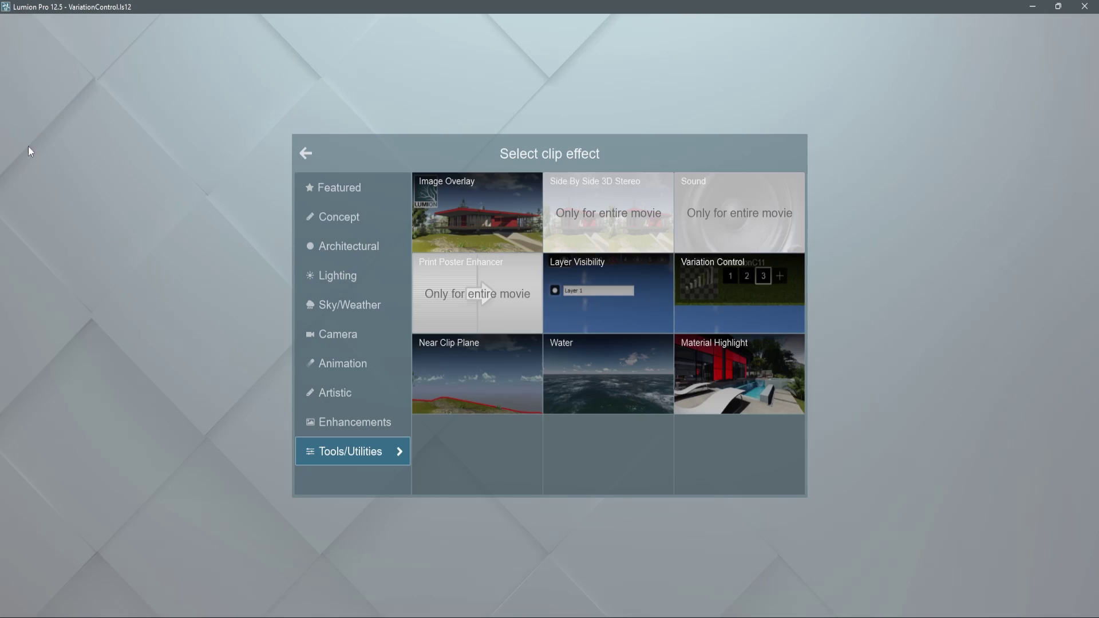
click(770, 295)
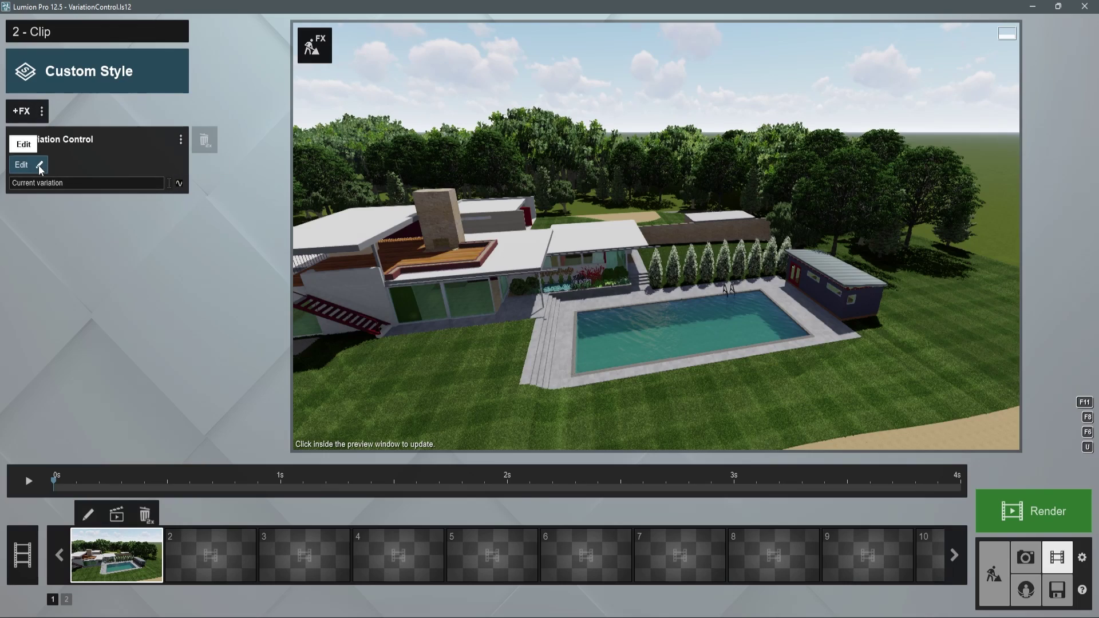
click(23, 165)
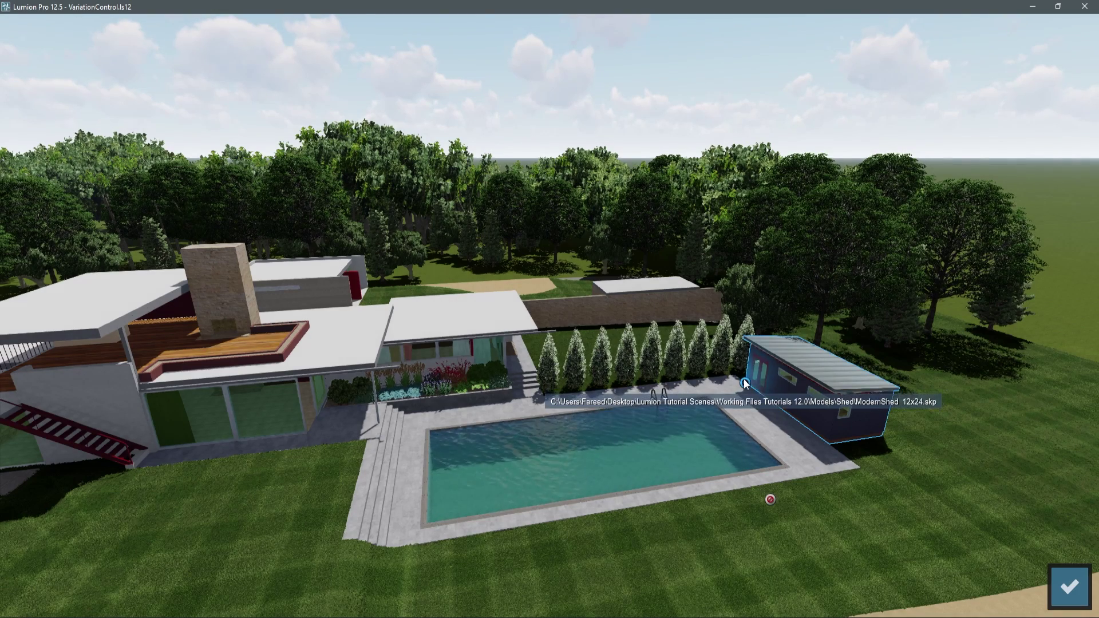
click(745, 384)
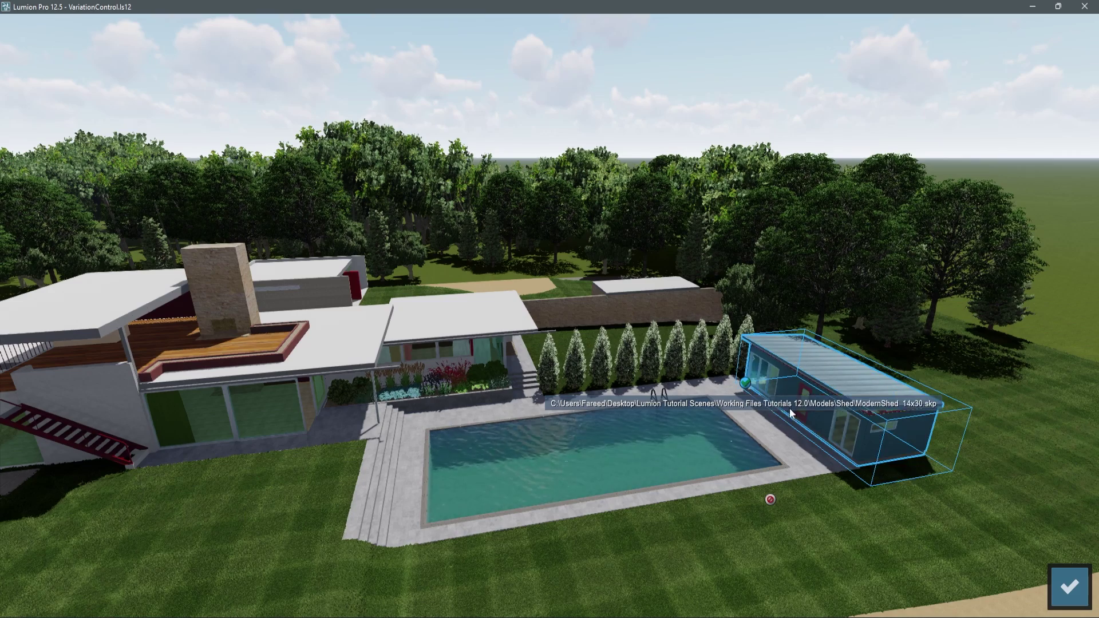
click(1070, 587)
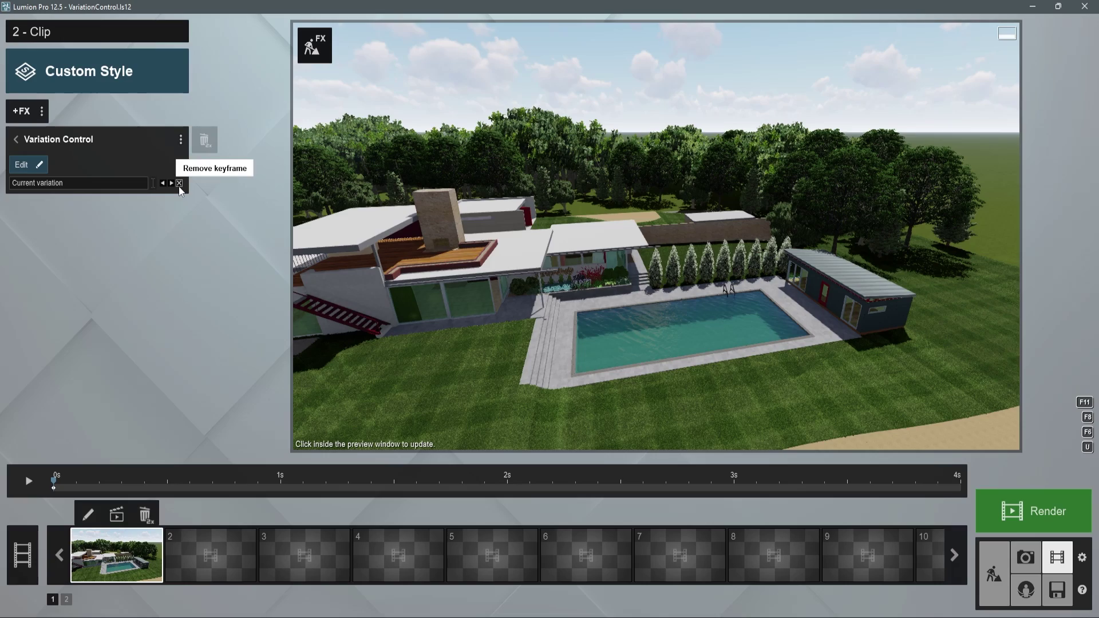
Step: Keyframe Current variation 2 at 1 second on the clip's Variation Control
click(179, 187)
drag(67, 473, 281, 480)
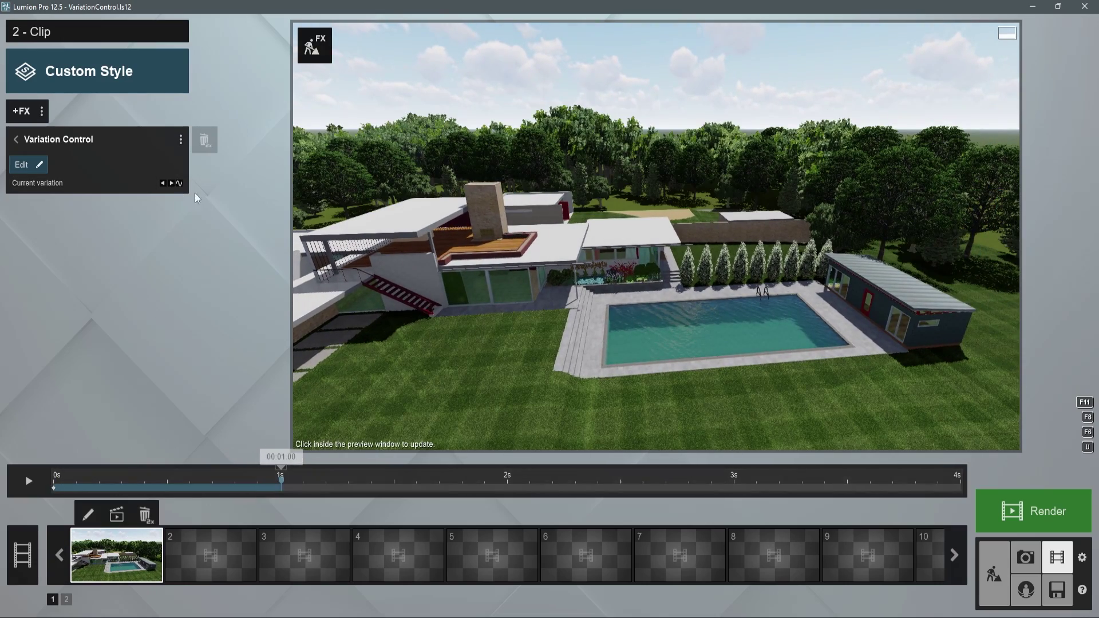
click(178, 183)
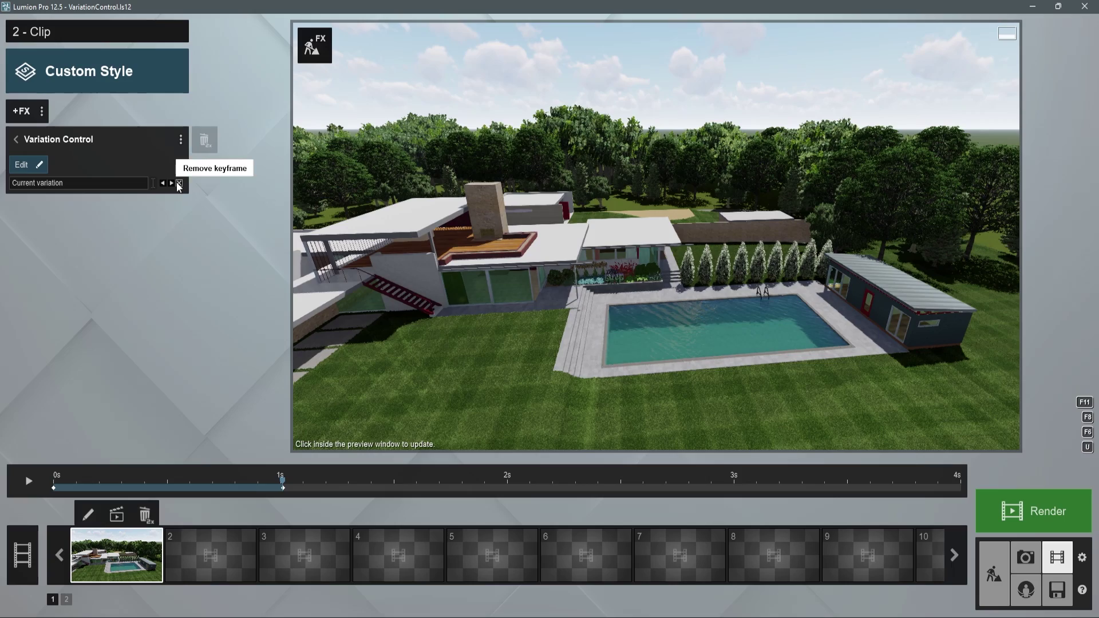
click(25, 184)
drag(282, 481, 54, 511)
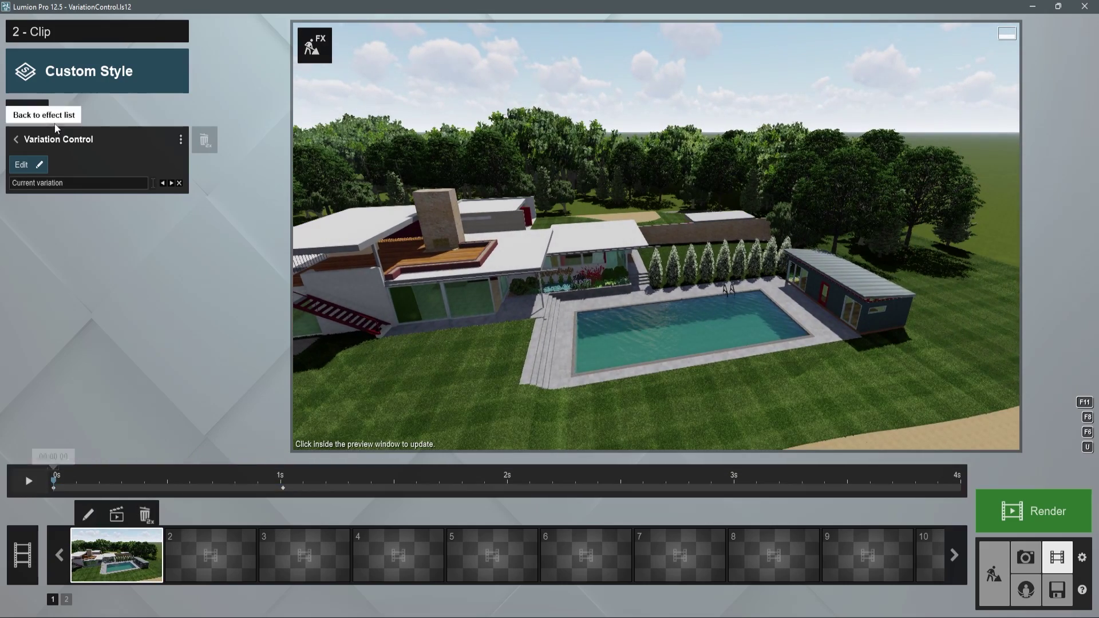
click(17, 141)
Step: Add a second Variation Control effect to the clip and open Variation Control 1
click(24, 115)
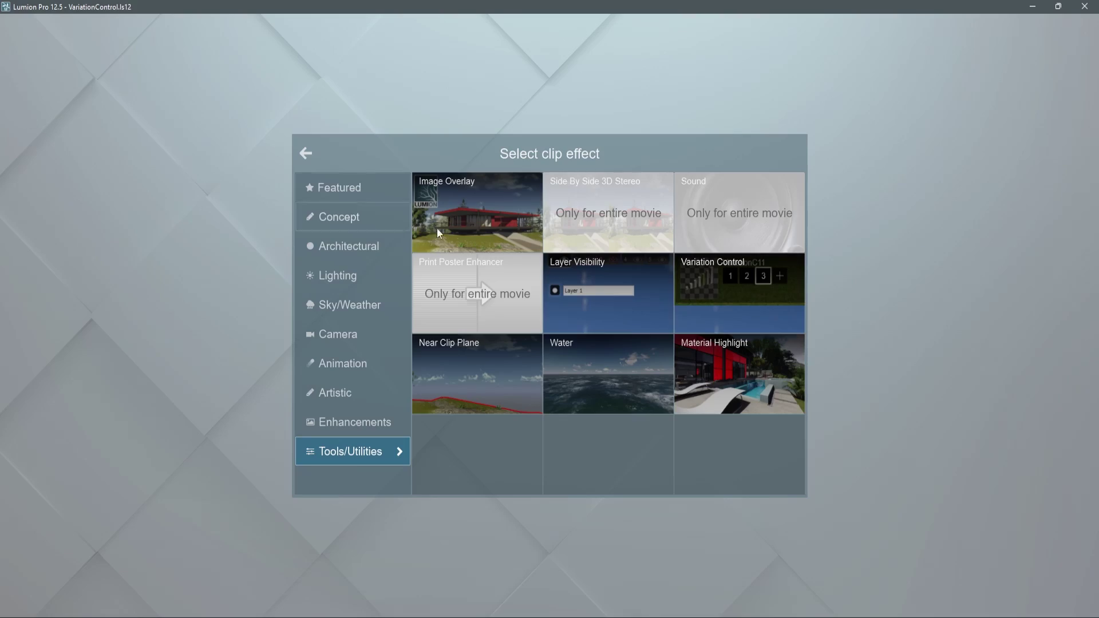
click(723, 287)
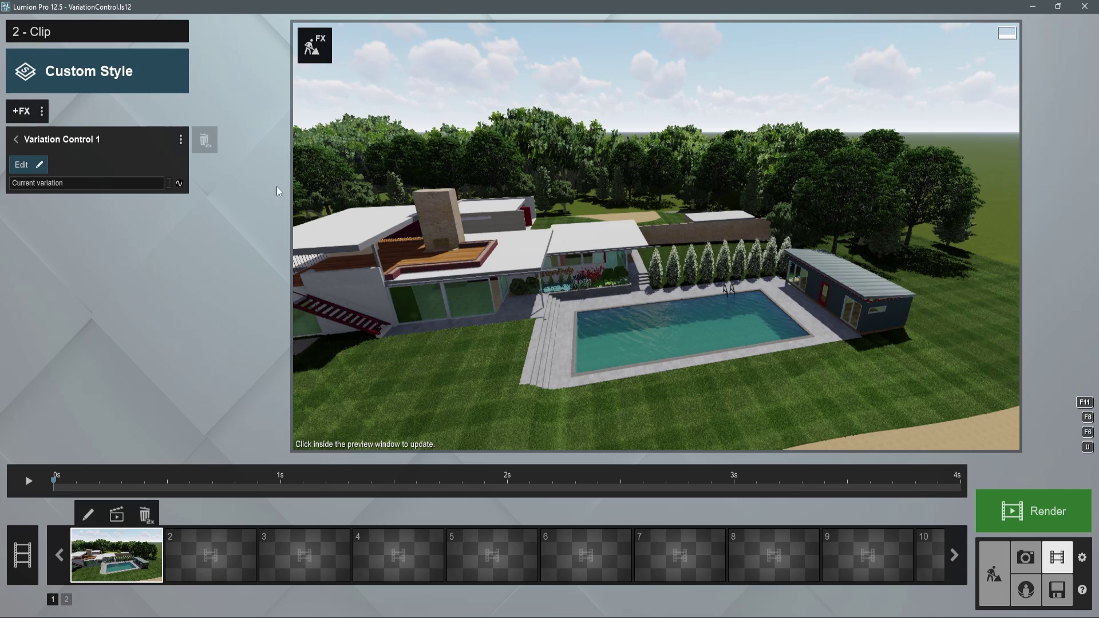
click(22, 143)
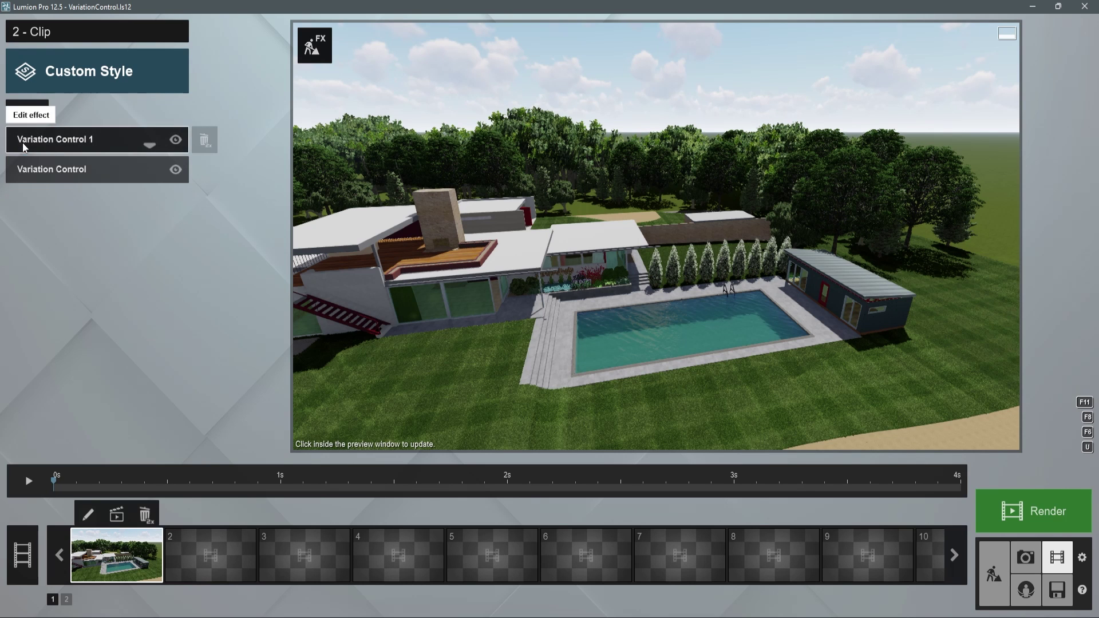
click(70, 147)
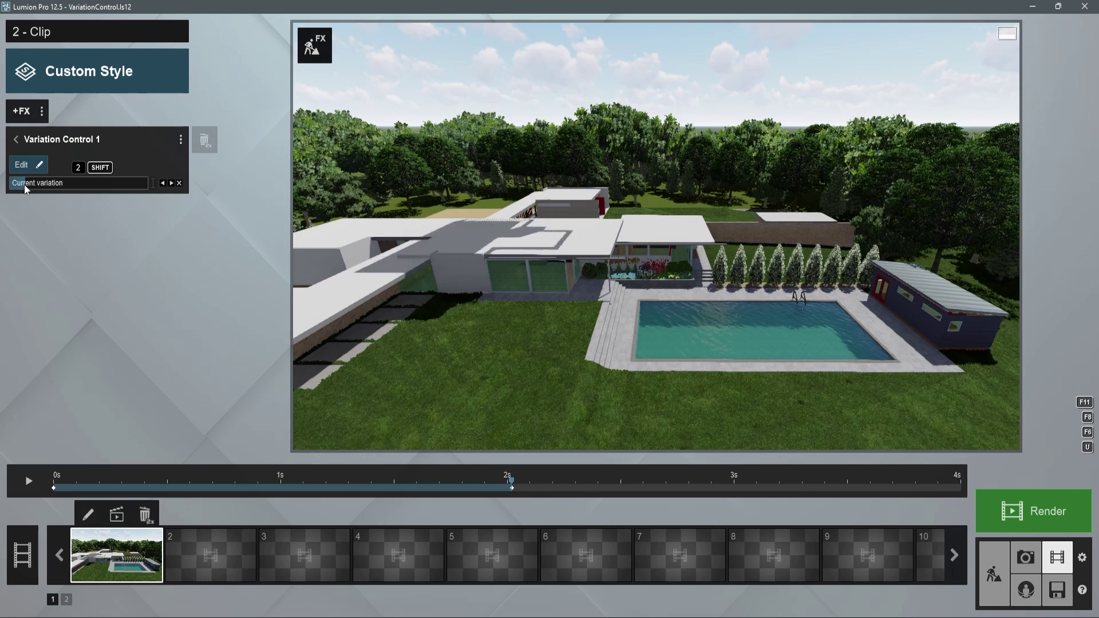
Step: Key Current variation 3 at 3 seconds, then play the clip from its start
drag(723, 485, 733, 481)
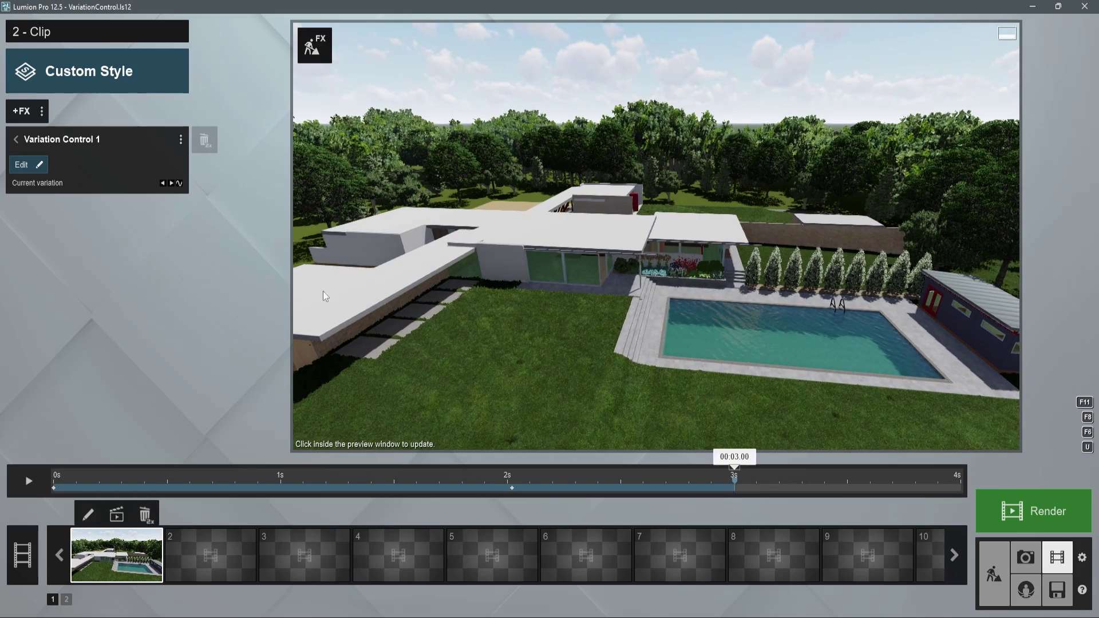
click(38, 183)
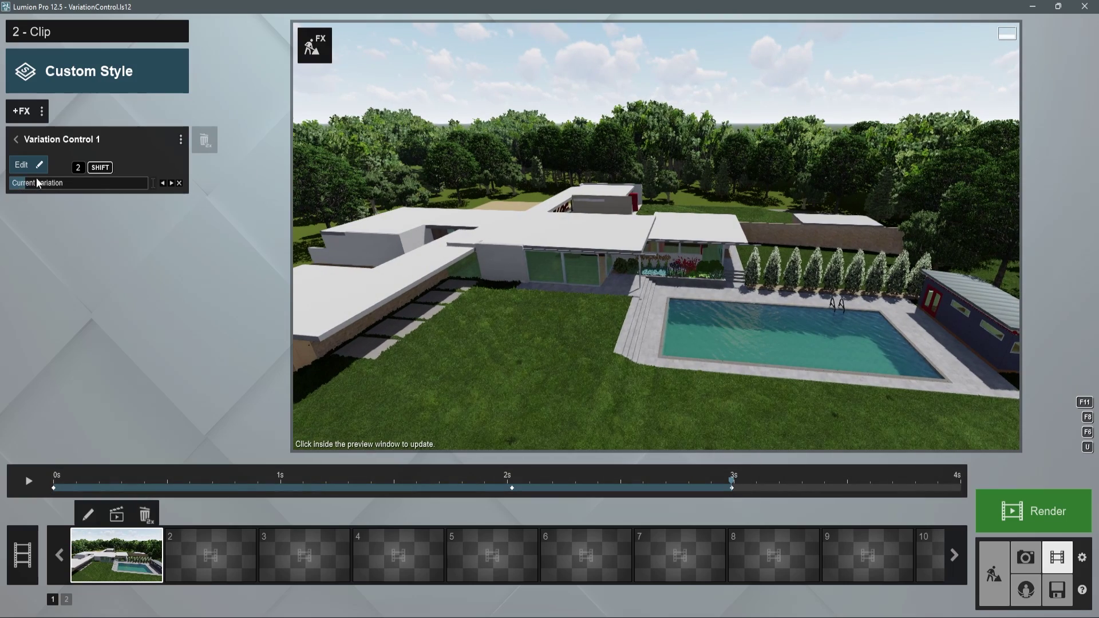
click(53, 486)
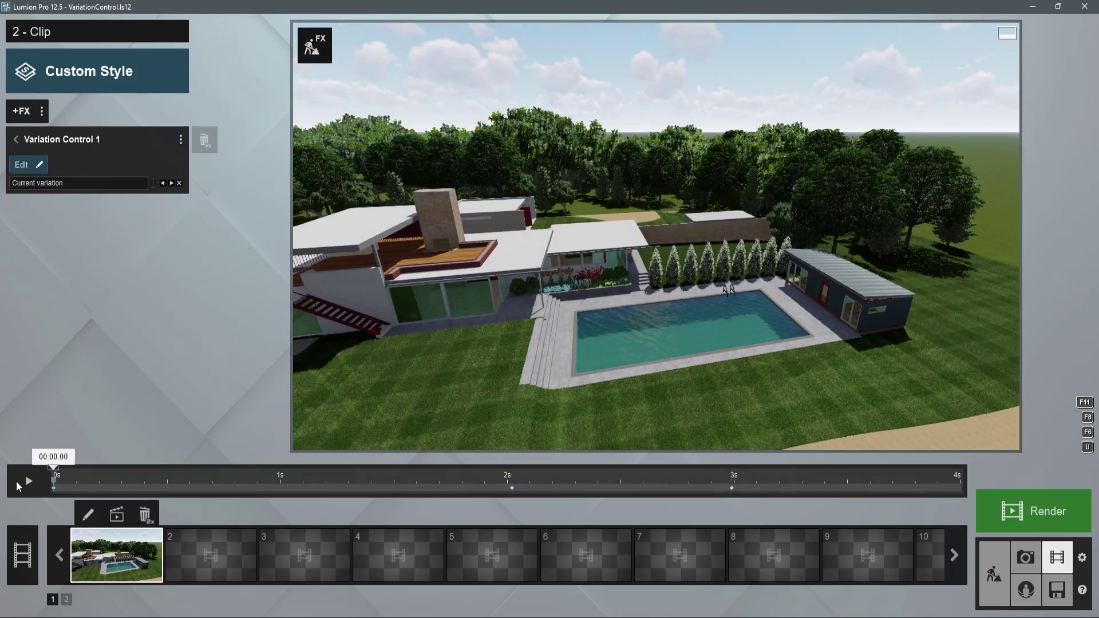
click(28, 482)
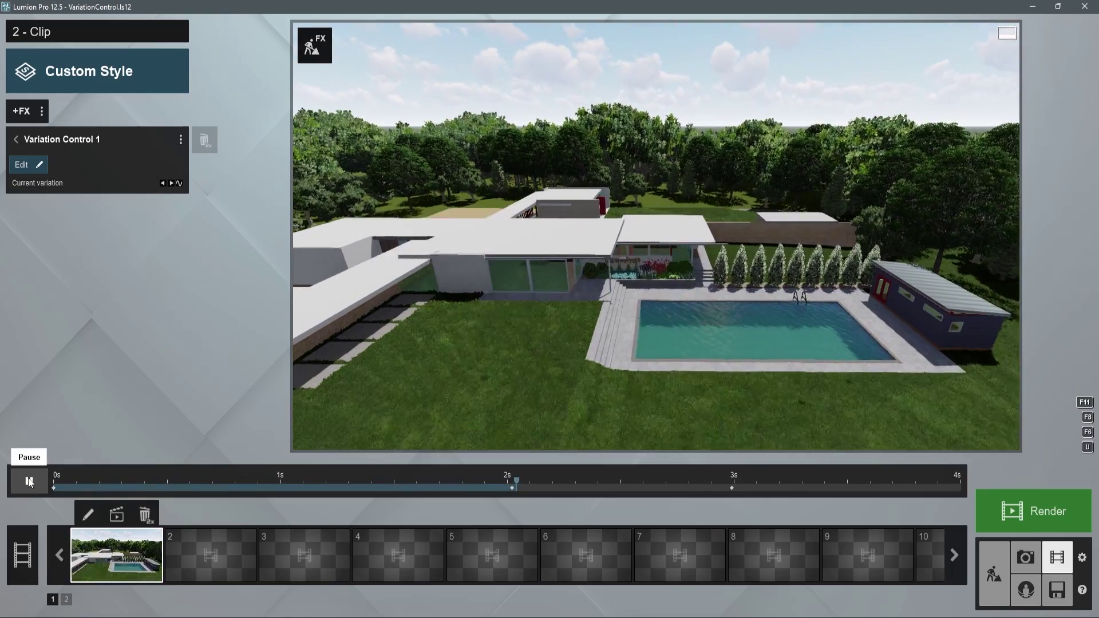